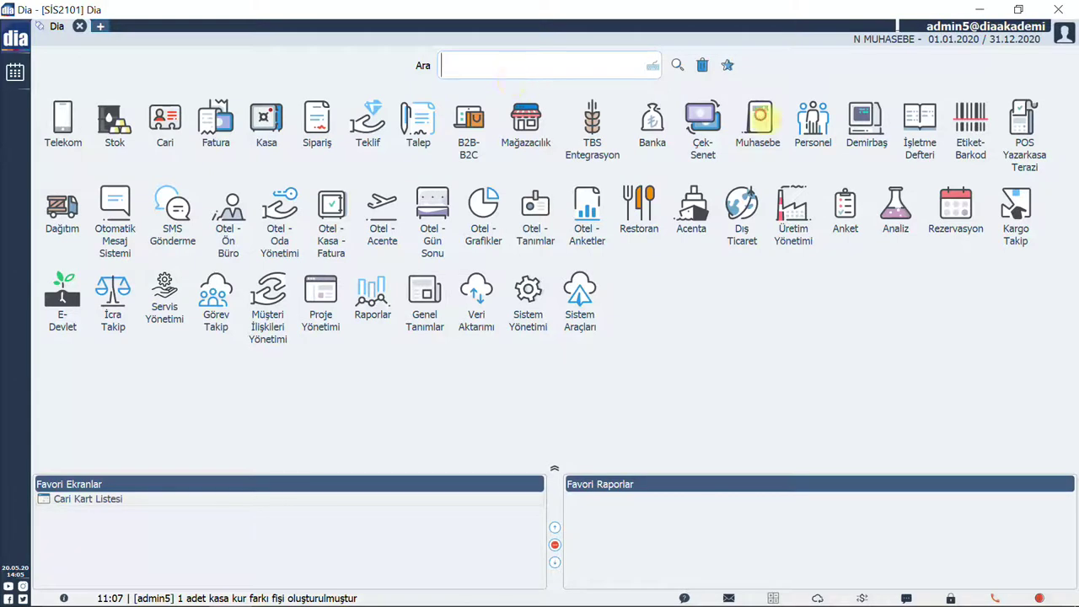
# - Search for "kasa", open the Toplu Kasa Fişleri list and start a new bulk cash slip
pyautogui.moveTo(512, 81)
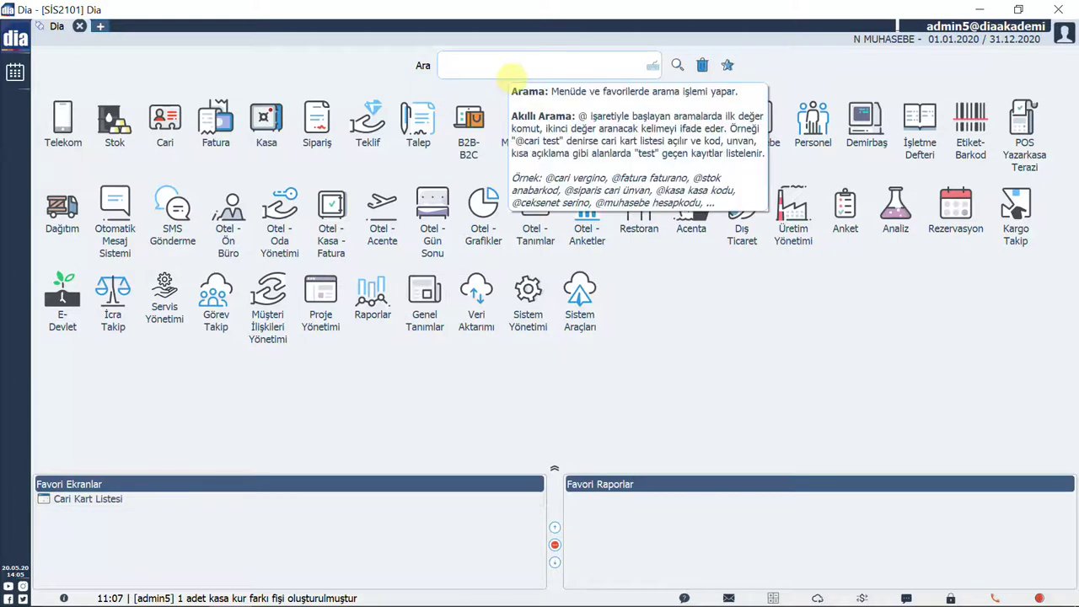
pyautogui.write('kasa')
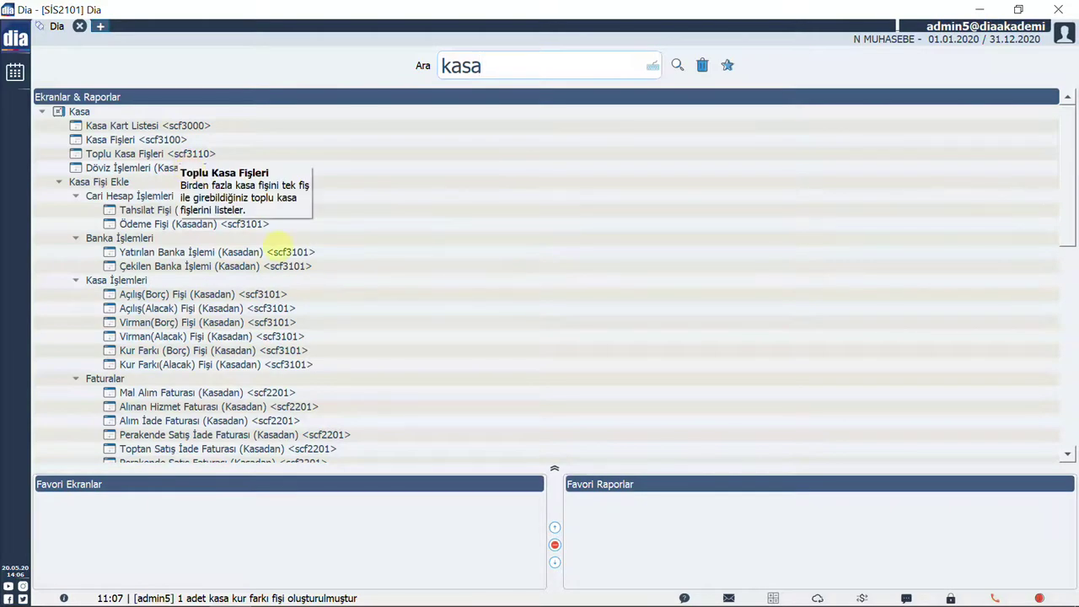
pyautogui.click(187, 159)
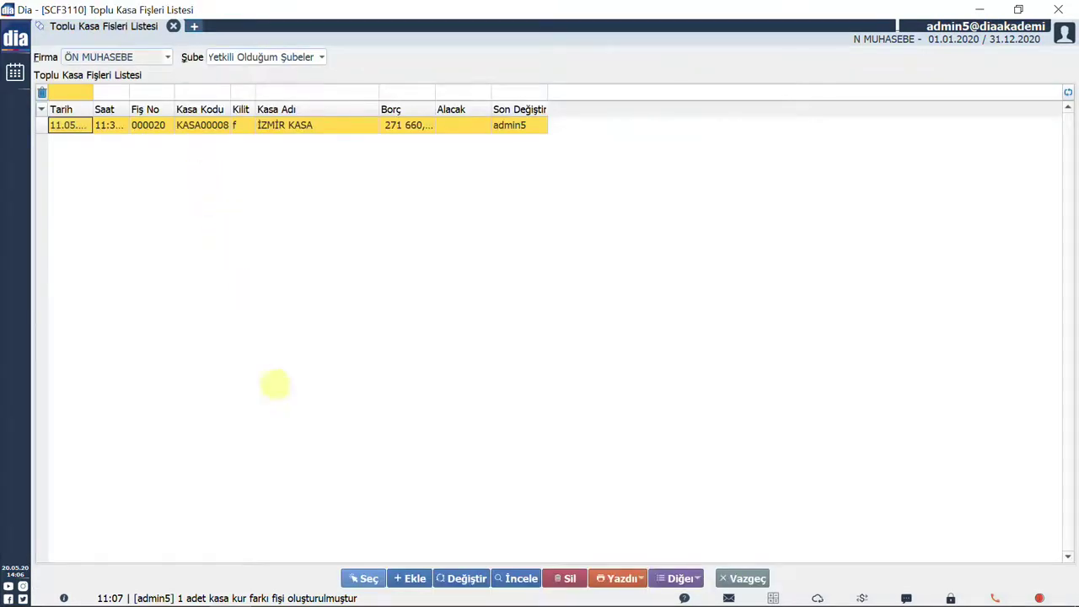
pyautogui.click(416, 580)
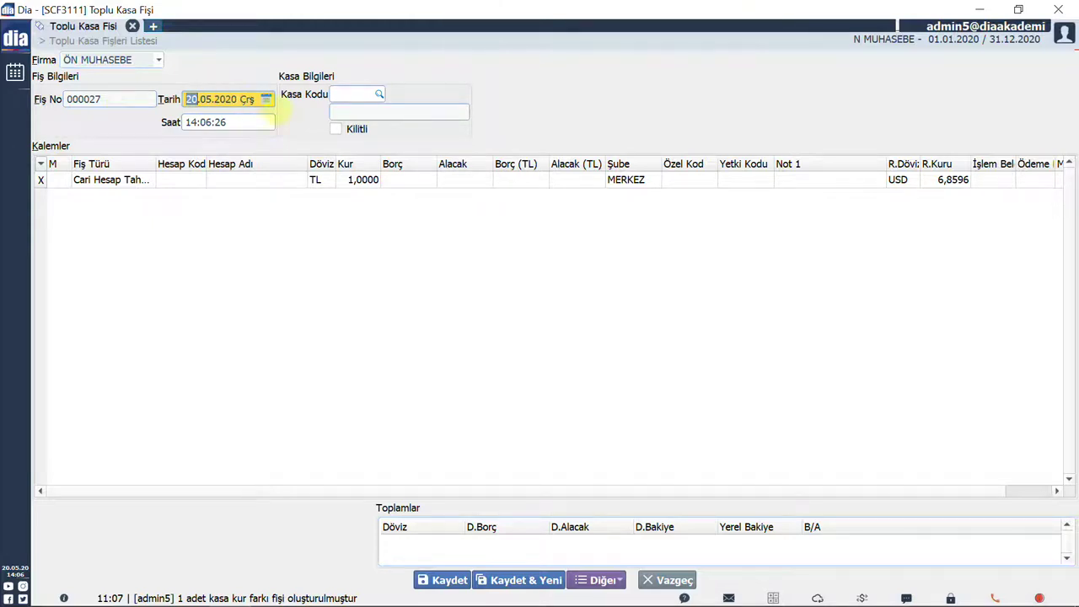
# - Set the slip date to 12.05.2020 and assign the first MERKEZ KASA record as its cash register
pyautogui.click(266, 99)
pyautogui.click(135, 190)
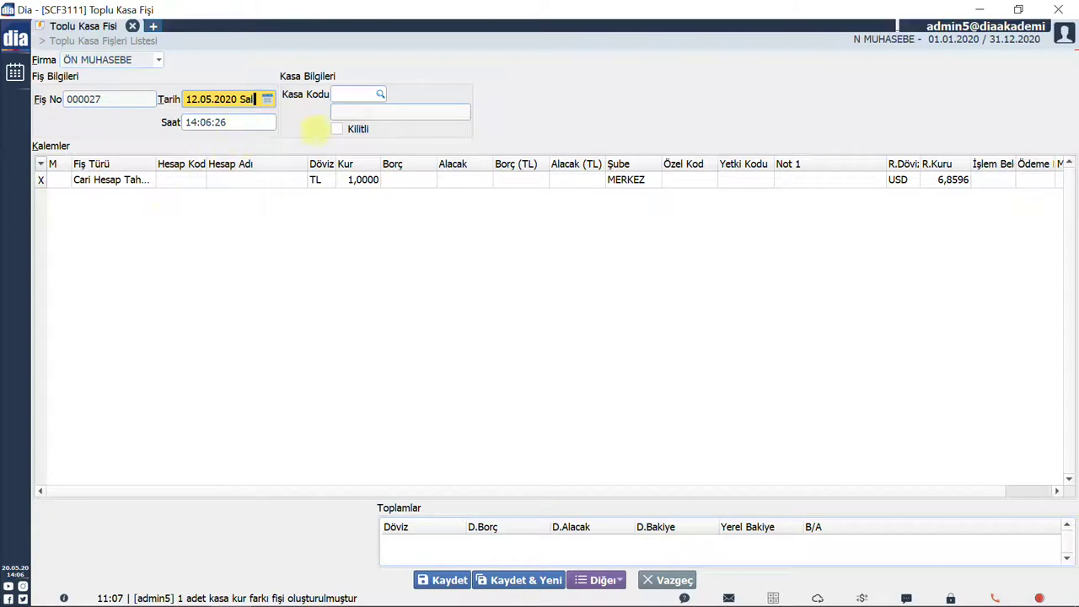
pyautogui.click(379, 93)
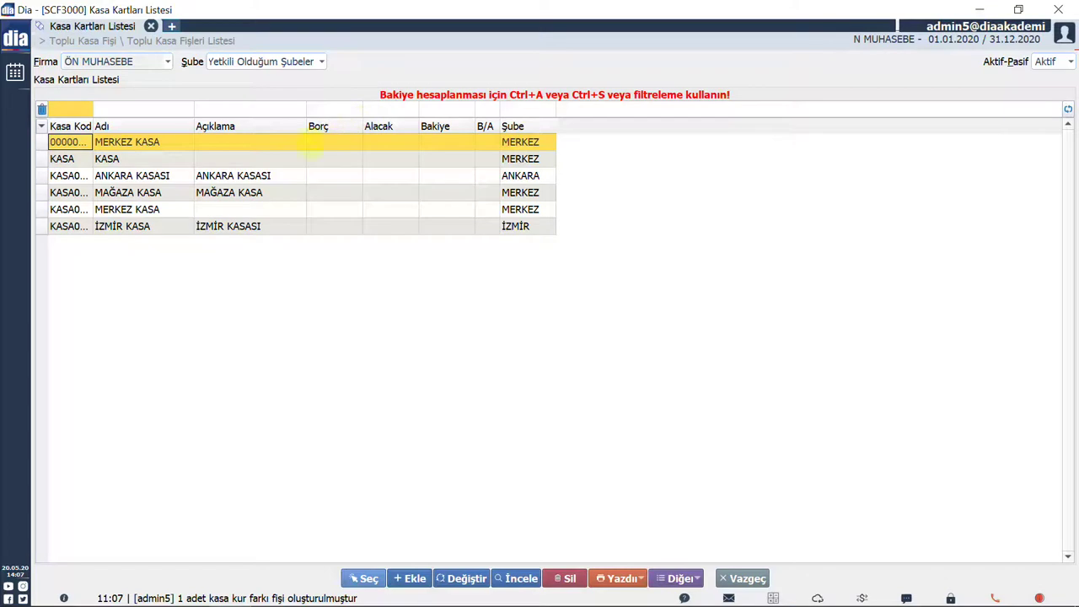
pyautogui.doubleClick(286, 145)
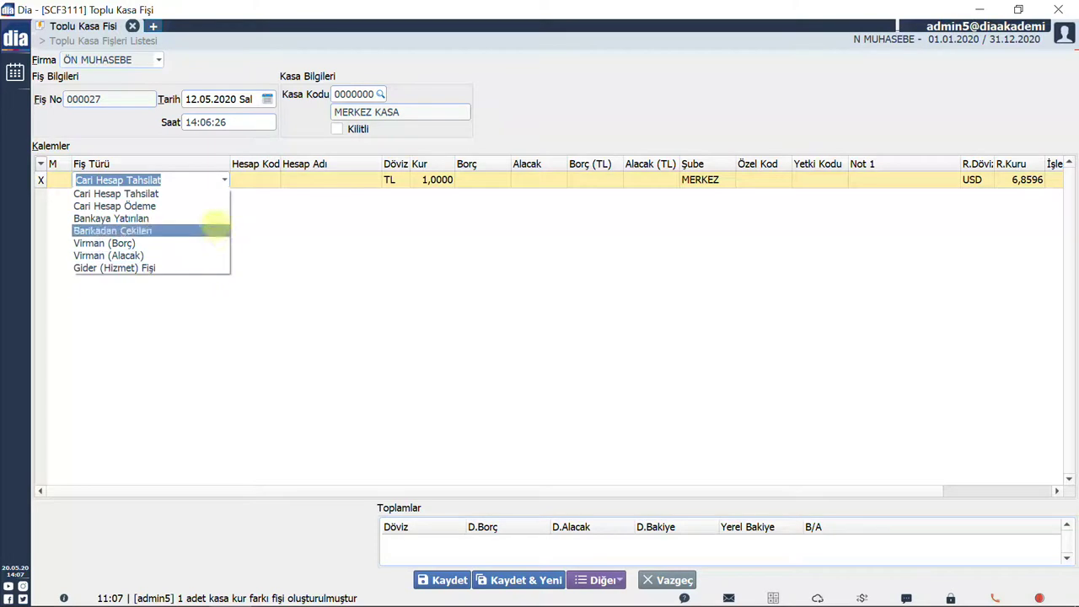
# - Set the first line's slip type to Cari Hesap Ödeme and assign the MCS ULUSLAR ARASI account
pyautogui.click(215, 206)
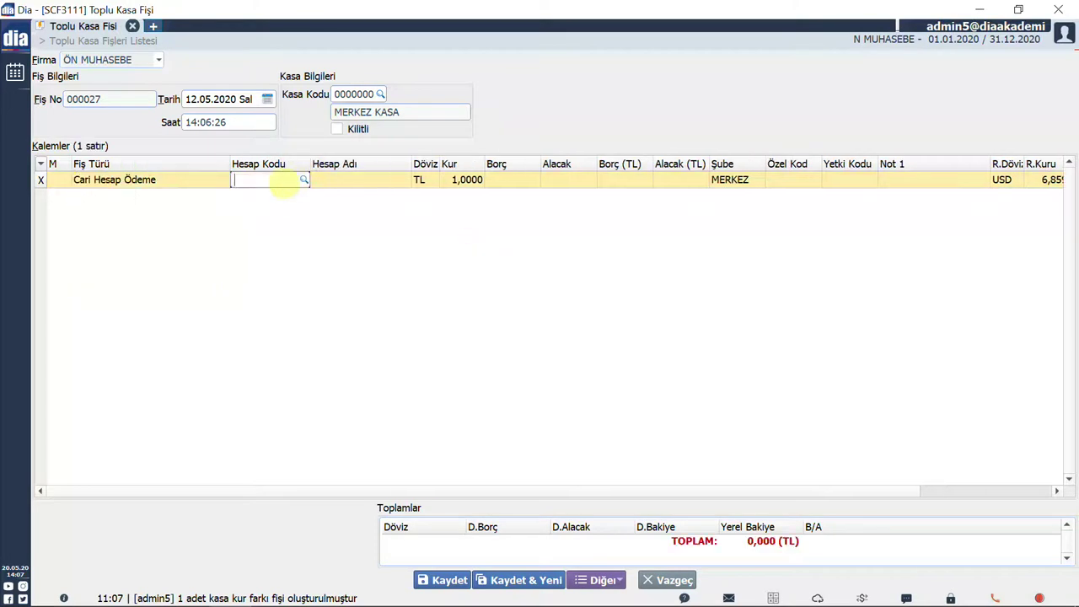
pyautogui.click(302, 179)
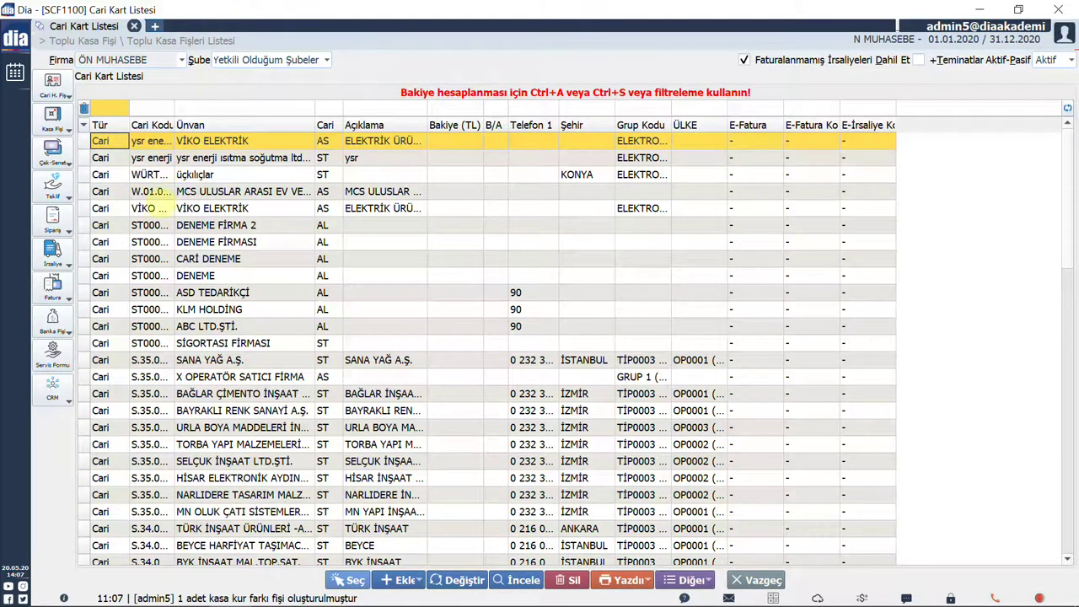
pyautogui.click(150, 192)
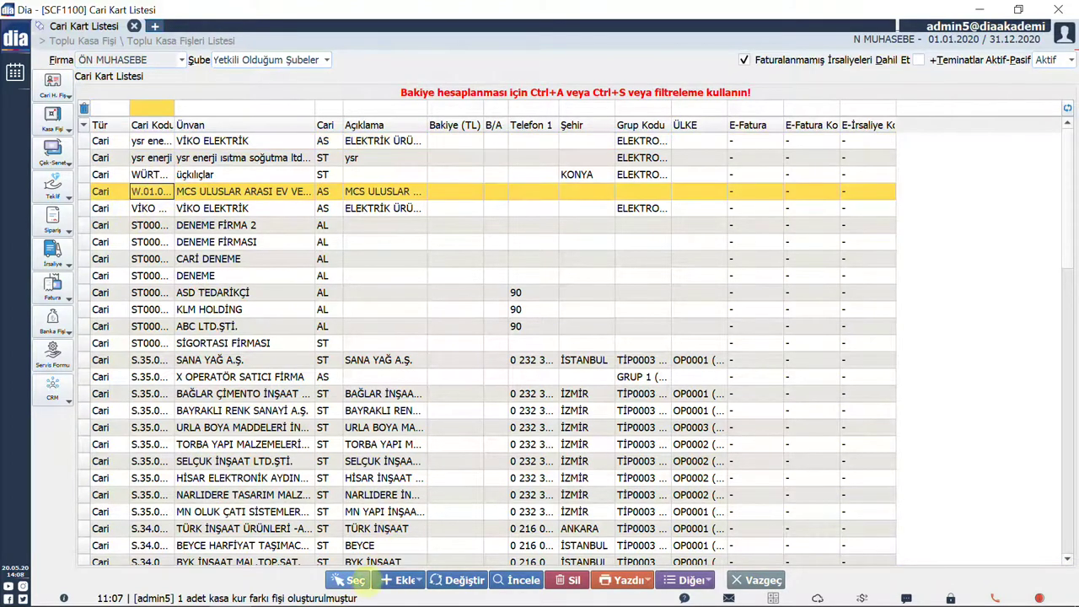
pyautogui.click(349, 580)
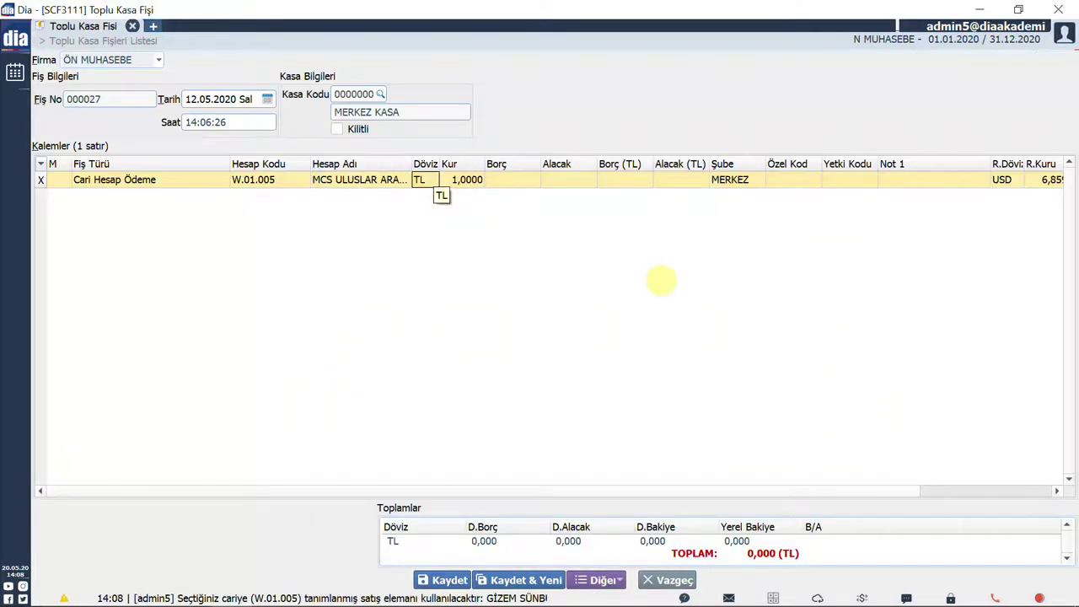
# - Enter a credit (Alacak) of 6 000,000 TL on the first line and keep MERKEZ as its branch
pyautogui.press('Return')
pyautogui.press('Return')
pyautogui.click(574, 182)
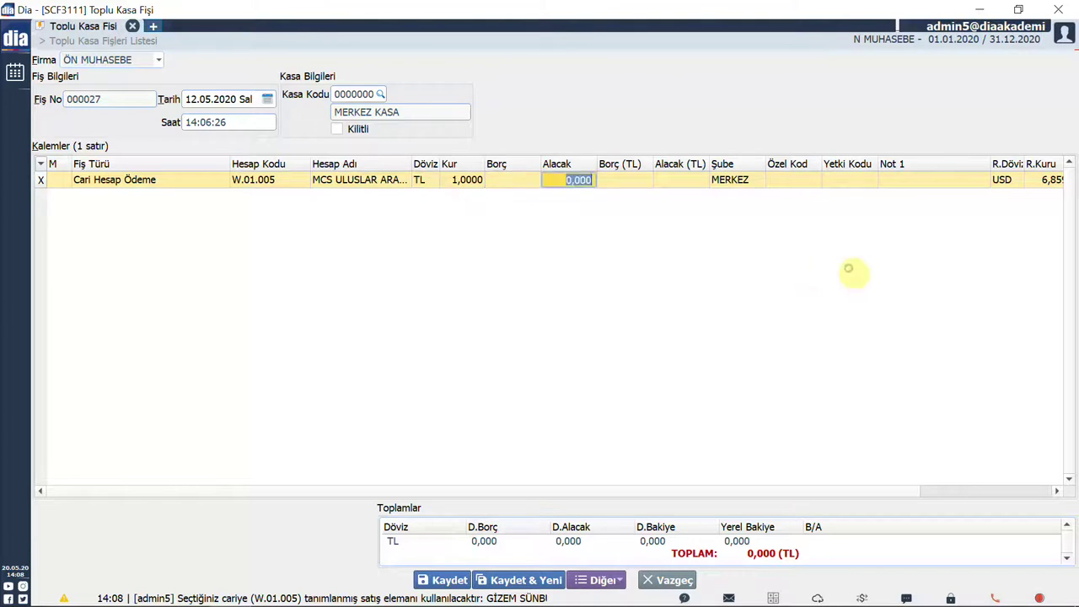
pyautogui.write('6000000')
pyautogui.press('Return')
pyautogui.click(753, 181)
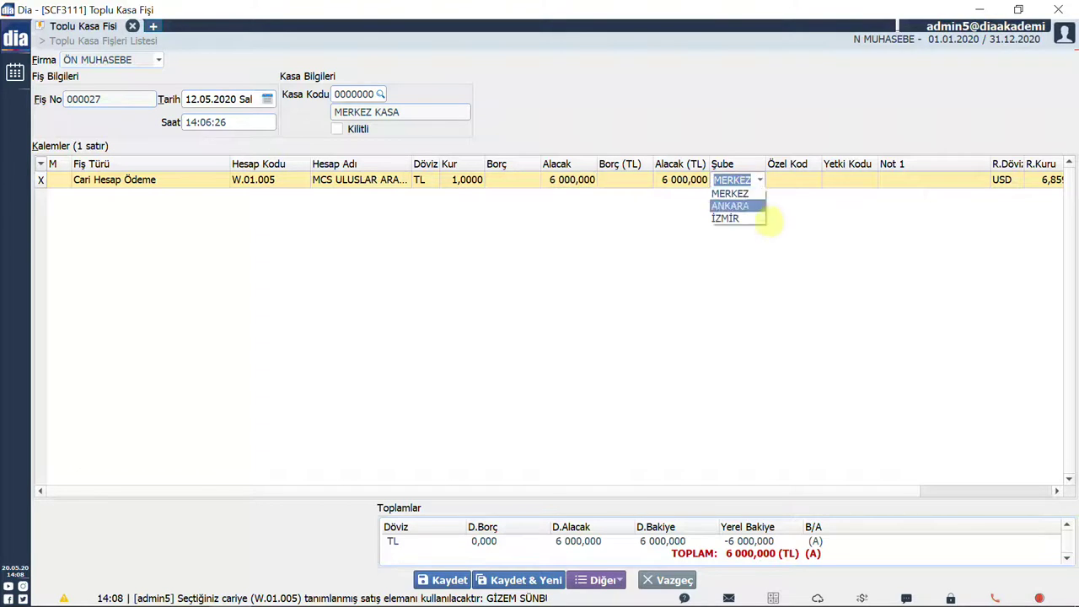
pyautogui.click(827, 197)
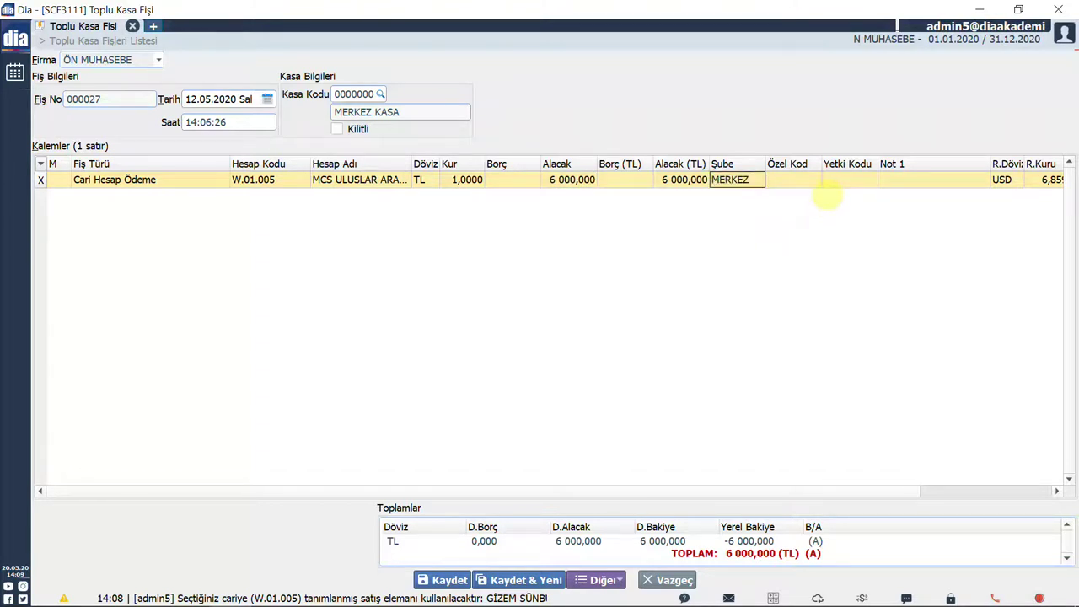
pyautogui.press('Tab')
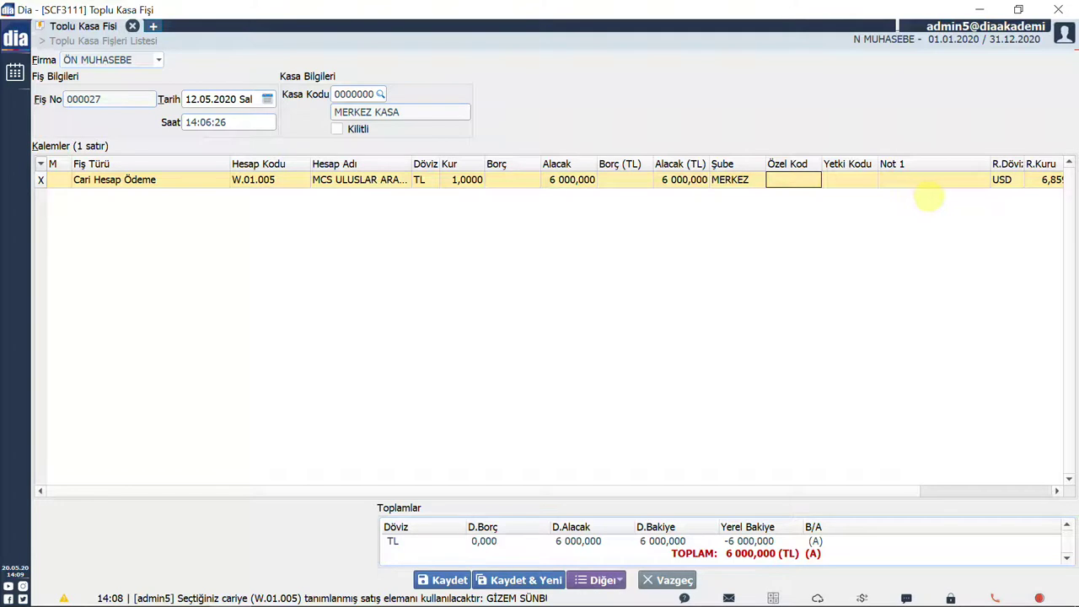
# - Keep USD as the first line's reporting currency and enter 8989YY as its İşlem Belge No, widening that column
pyautogui.hscroll(3, 927, 197)
pyautogui.click(887, 180)
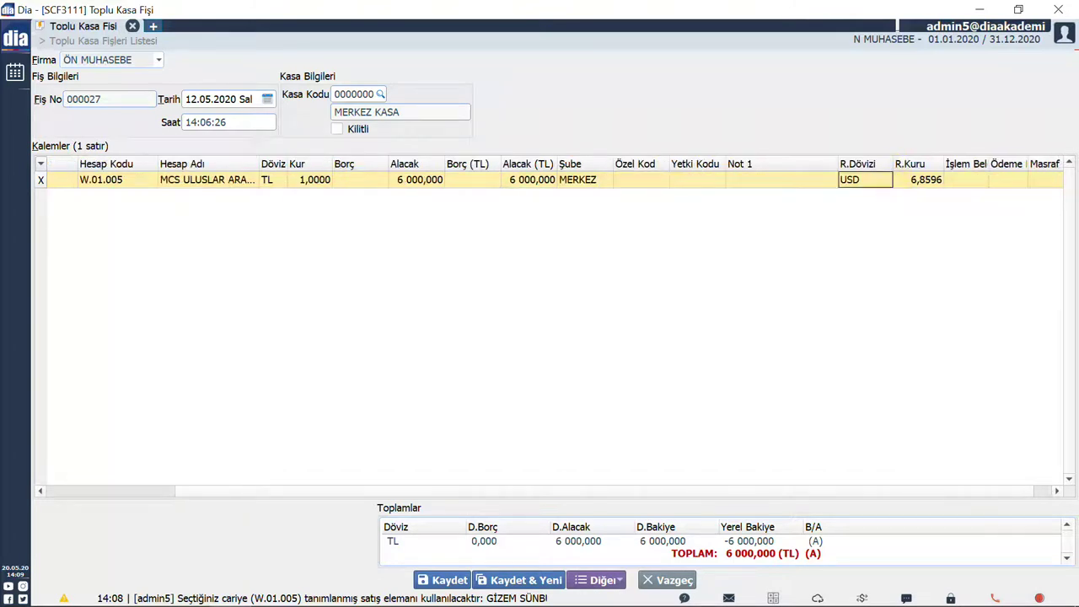
pyautogui.click(887, 180)
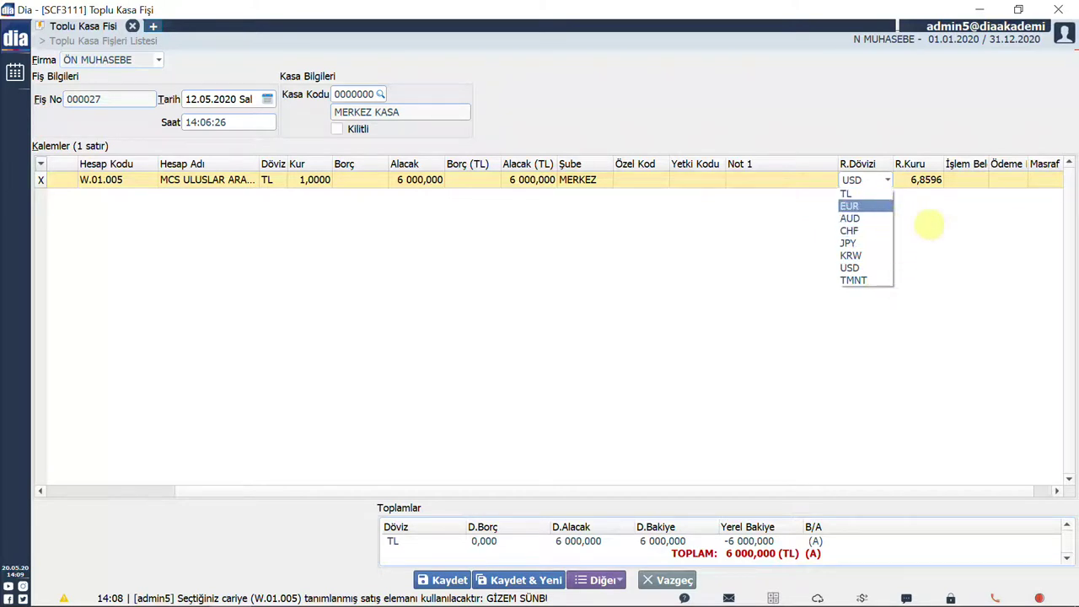
pyautogui.click(931, 212)
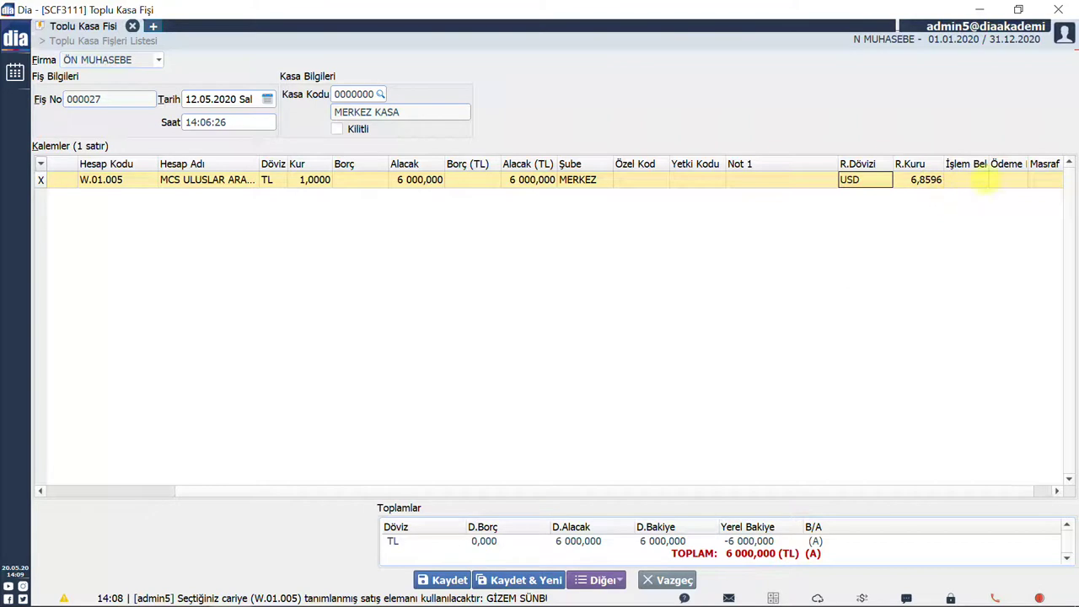
pyautogui.moveTo(986, 165); pyautogui.dragTo(1027, 166)
pyautogui.click(985, 179)
pyautogui.write('8989YY')
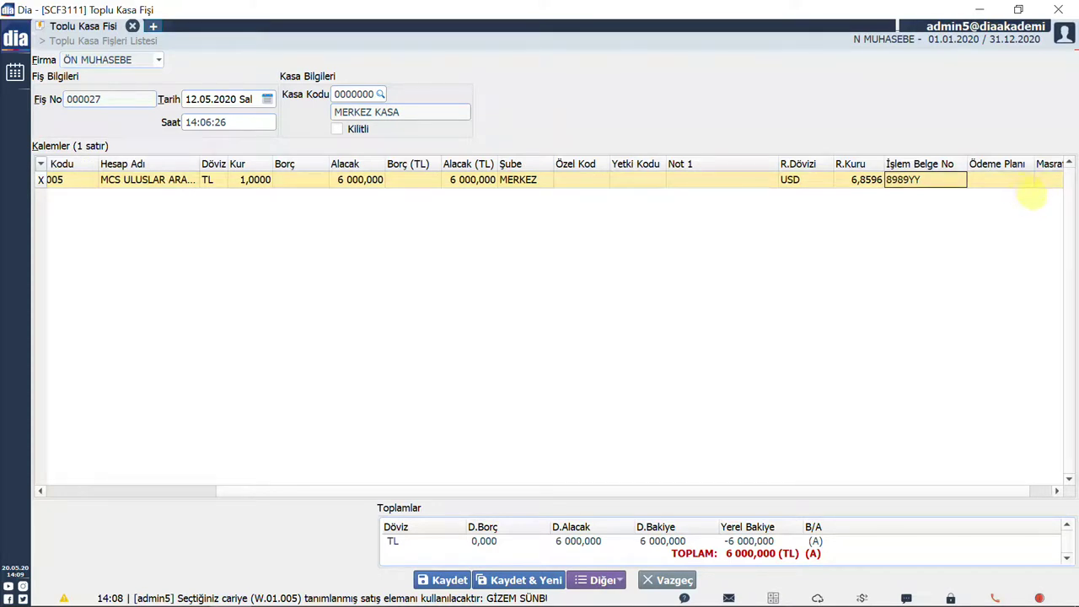
pyautogui.hscroll(1, 1071, 179)
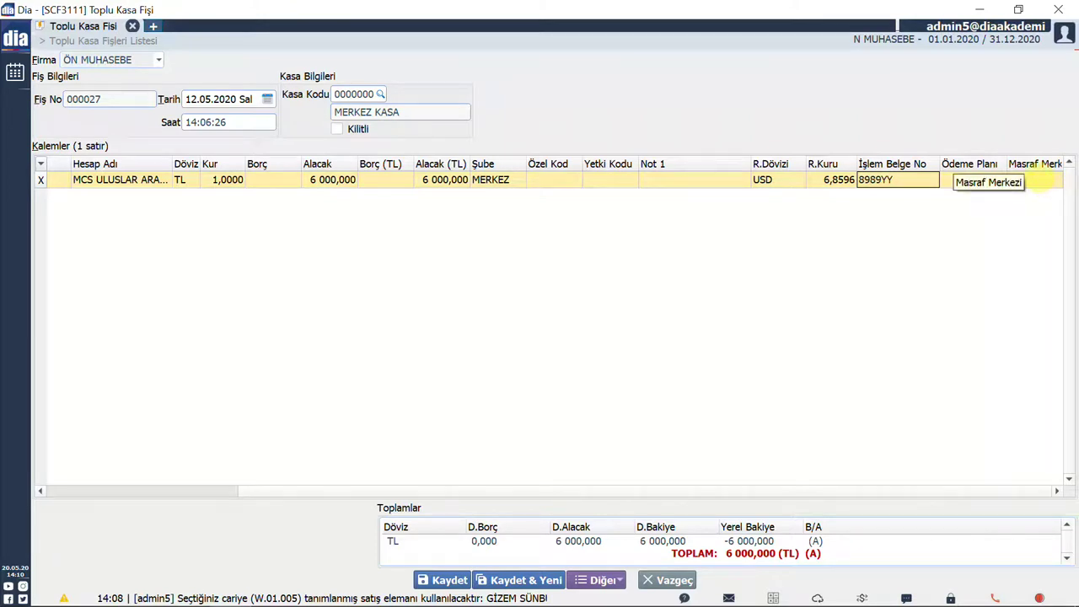
# - Add a second line with slip type Virman (Borç) and assign İZMİR KASA as its account
pyautogui.press('Return')
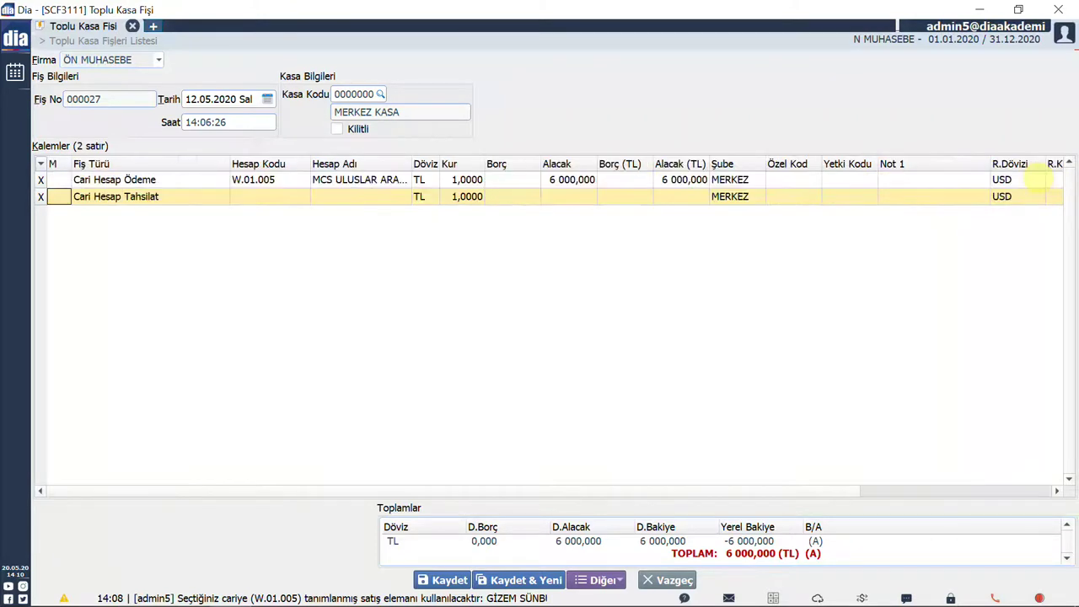
pyautogui.click(202, 196)
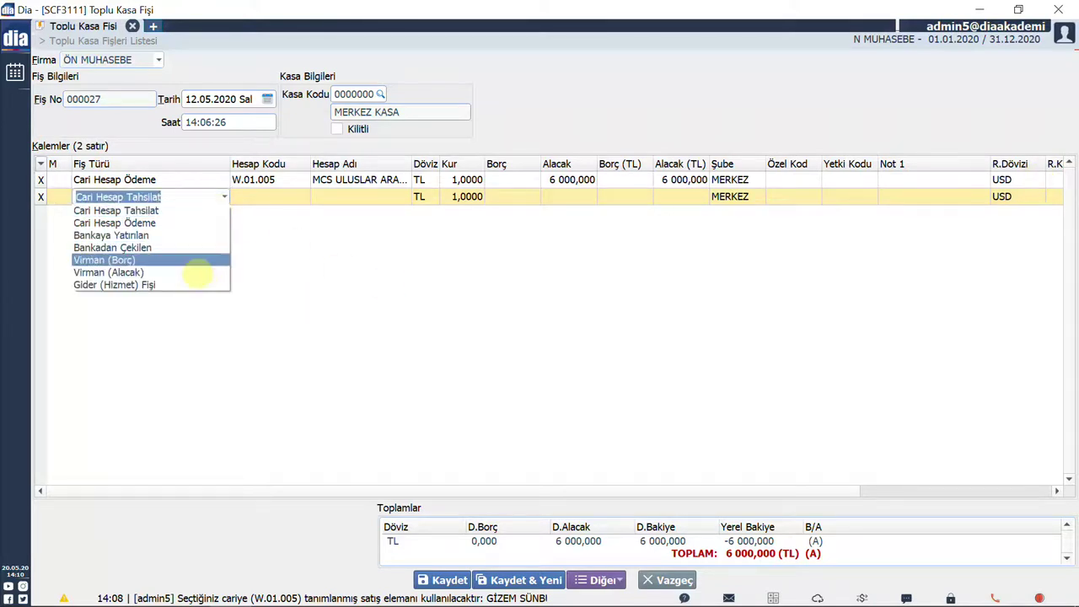
pyautogui.click(282, 395)
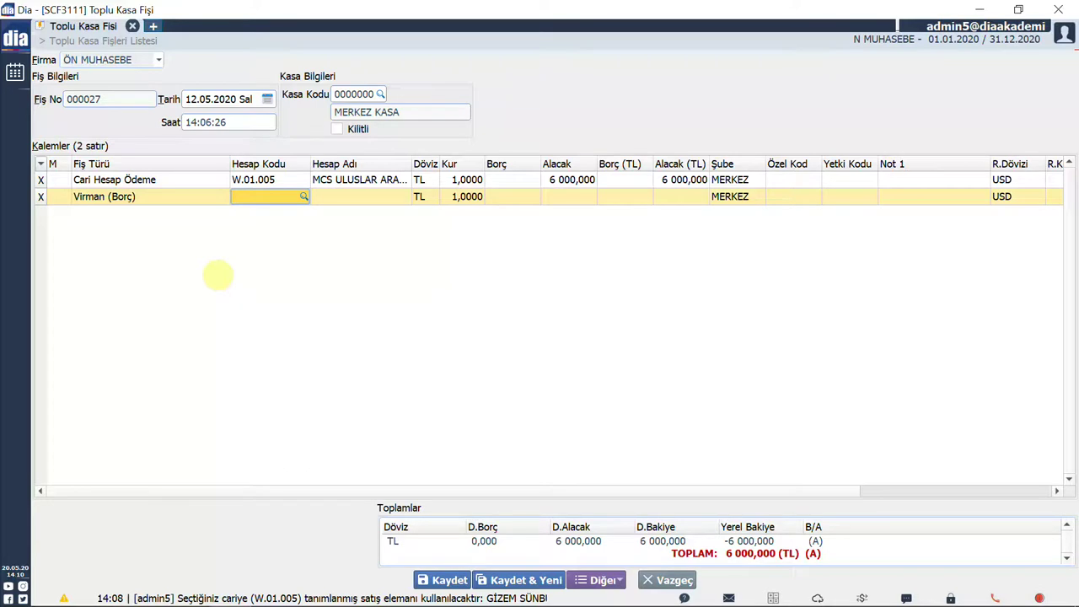
pyautogui.press('F4')
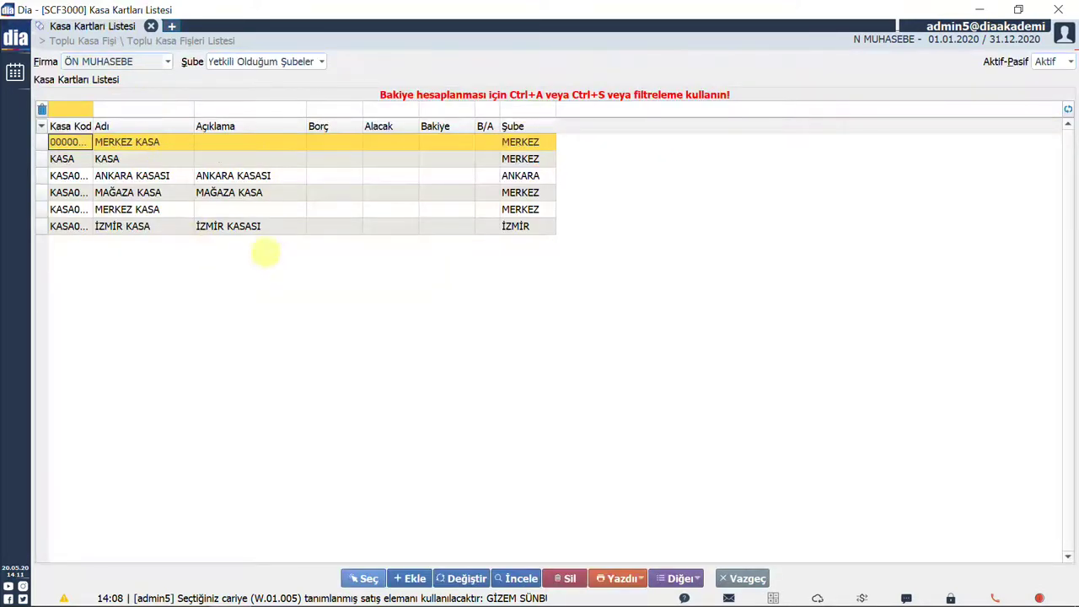
pyautogui.doubleClick(266, 337)
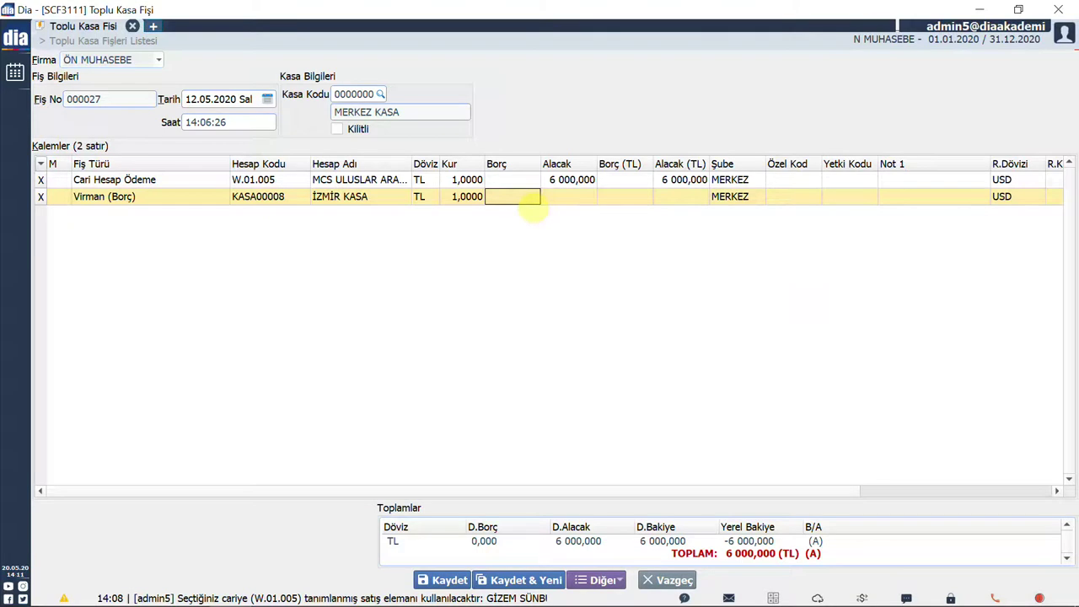
# - Enter a debit (Borç) of 9 844,000 TL on the second line and keep MERKEZ as its branch
pyautogui.write('9844')
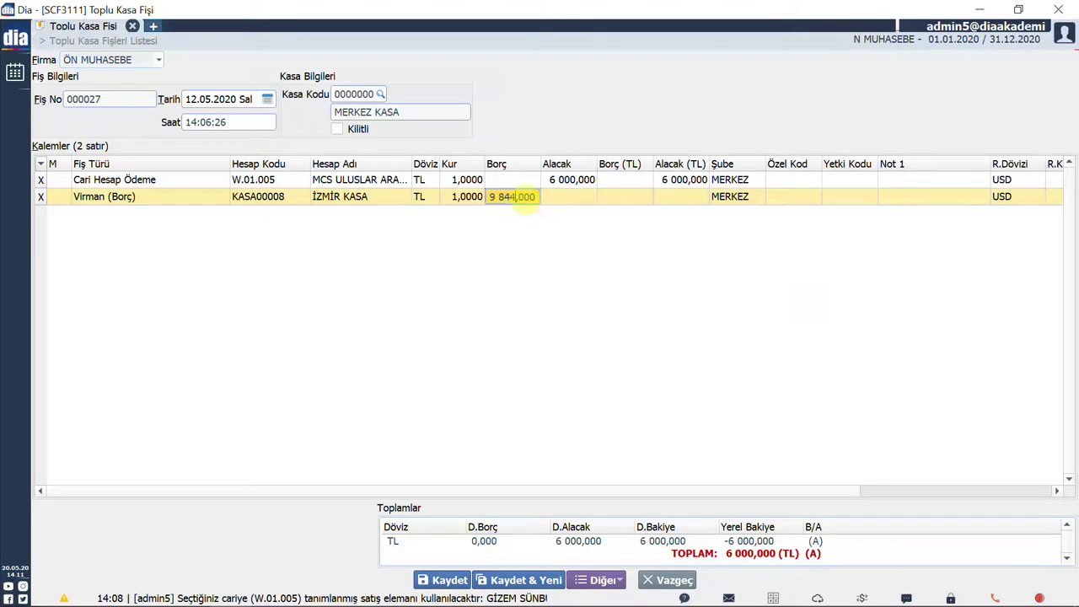
pyautogui.click(741, 200)
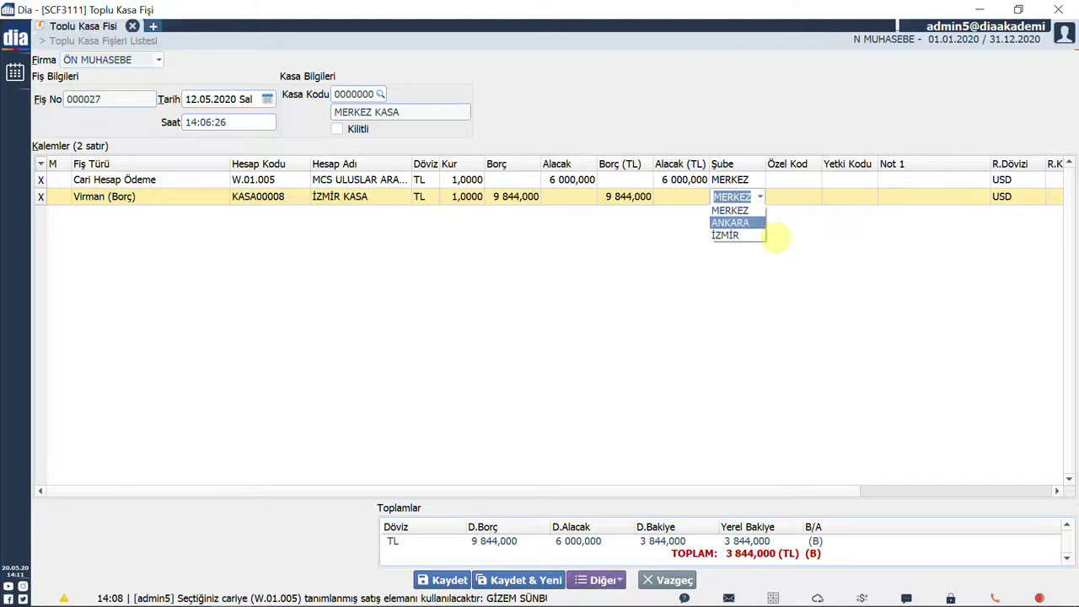
pyautogui.click(814, 220)
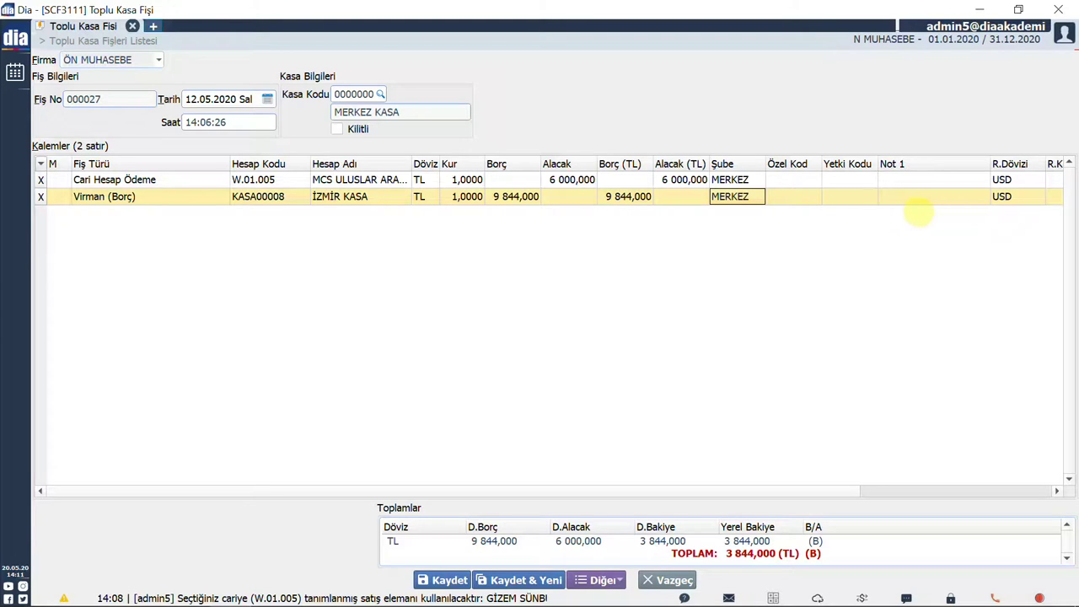
# - Keep USD as the second line's reporting currency and enter 3256TT as its İşlem Belge No
pyautogui.hscroll(3, 885, 441)
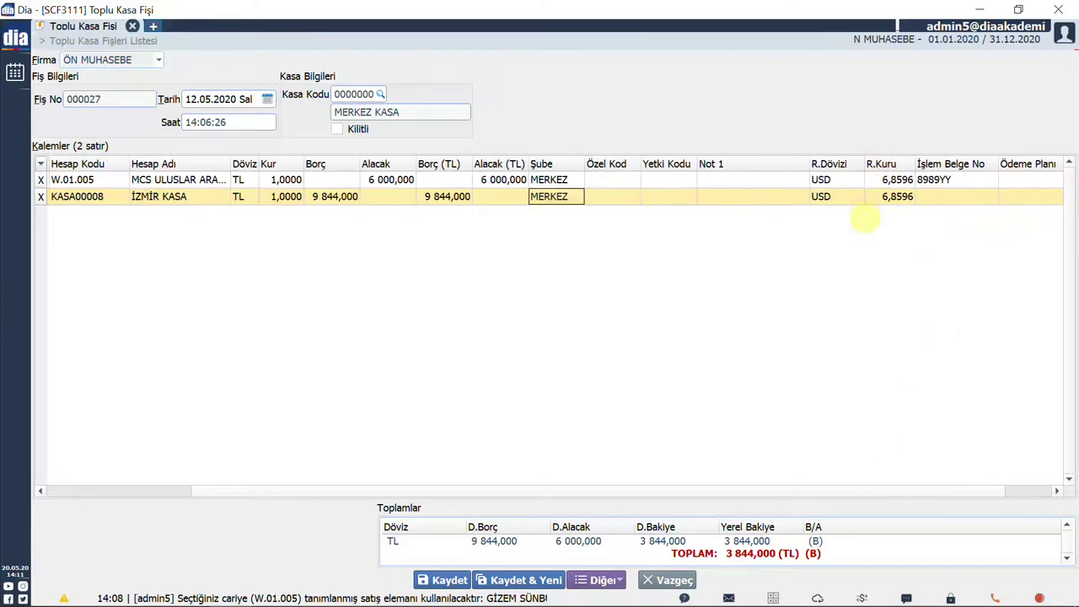
pyautogui.click(837, 196)
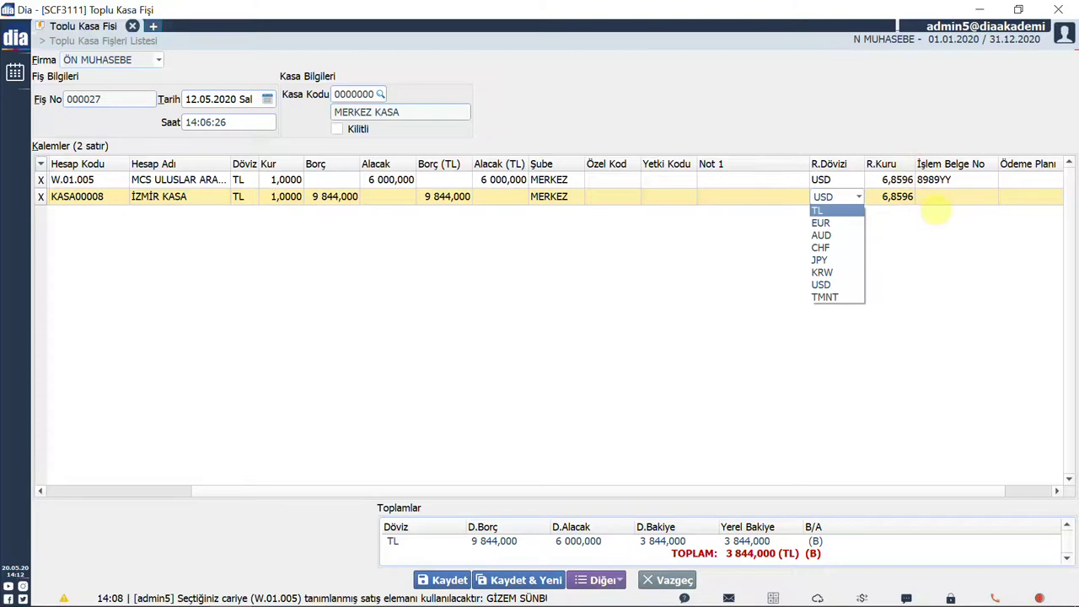
pyautogui.click(936, 201)
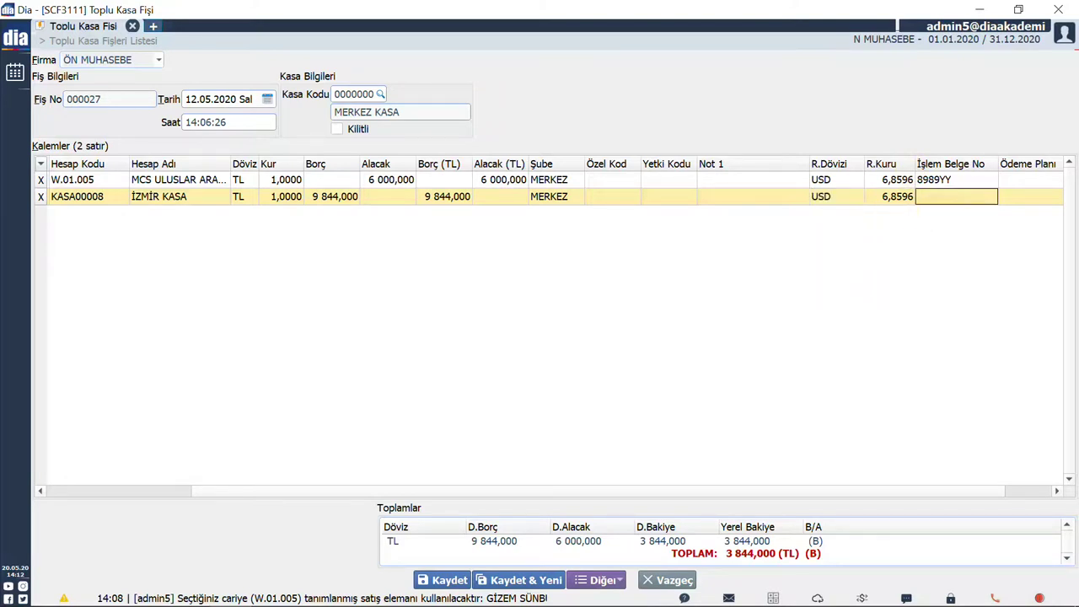
pyautogui.write('8989YY')
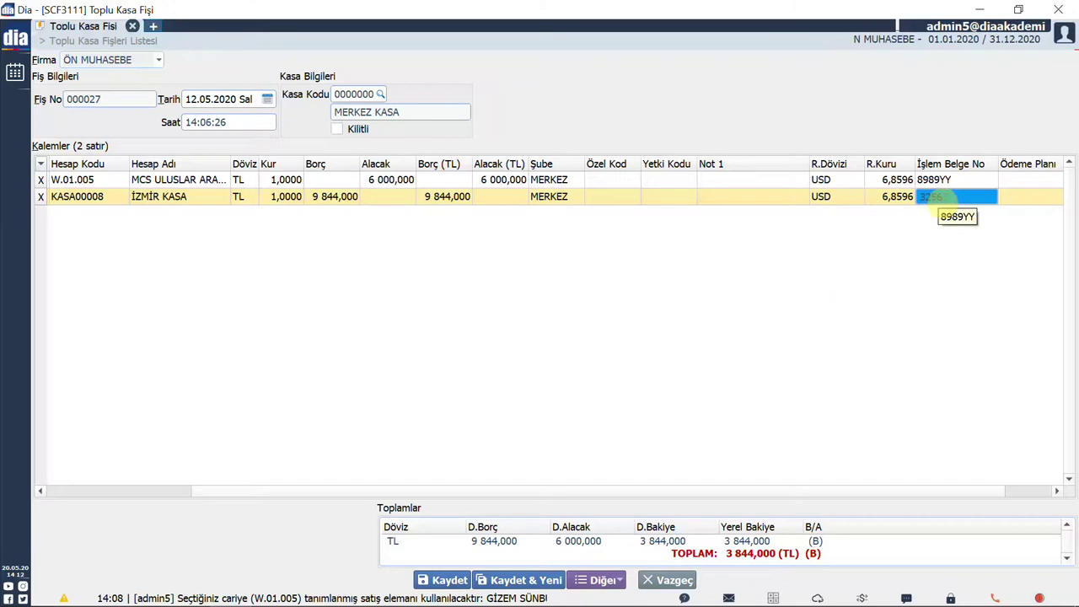
pyautogui.write('3256TT')
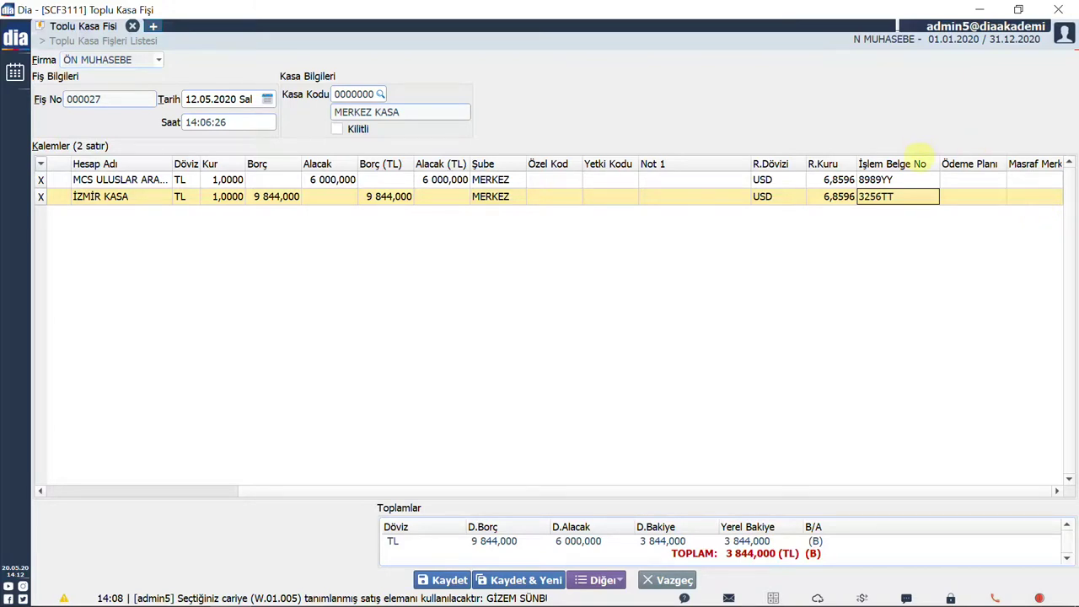
# - Add a third line to the slip and view the slip types available for it
pyautogui.press('Return')
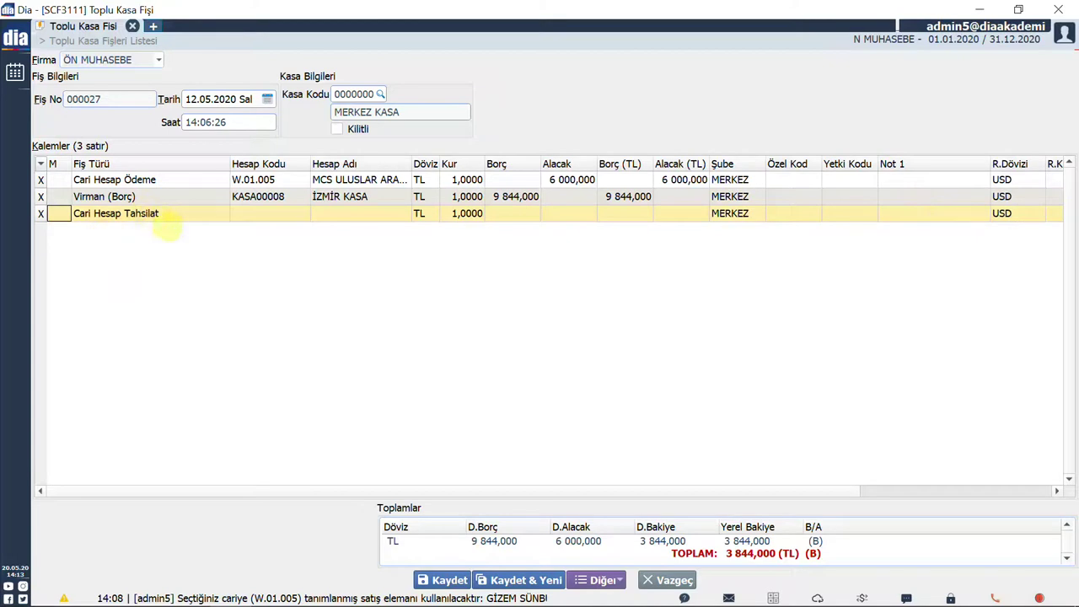
pyautogui.click(157, 218)
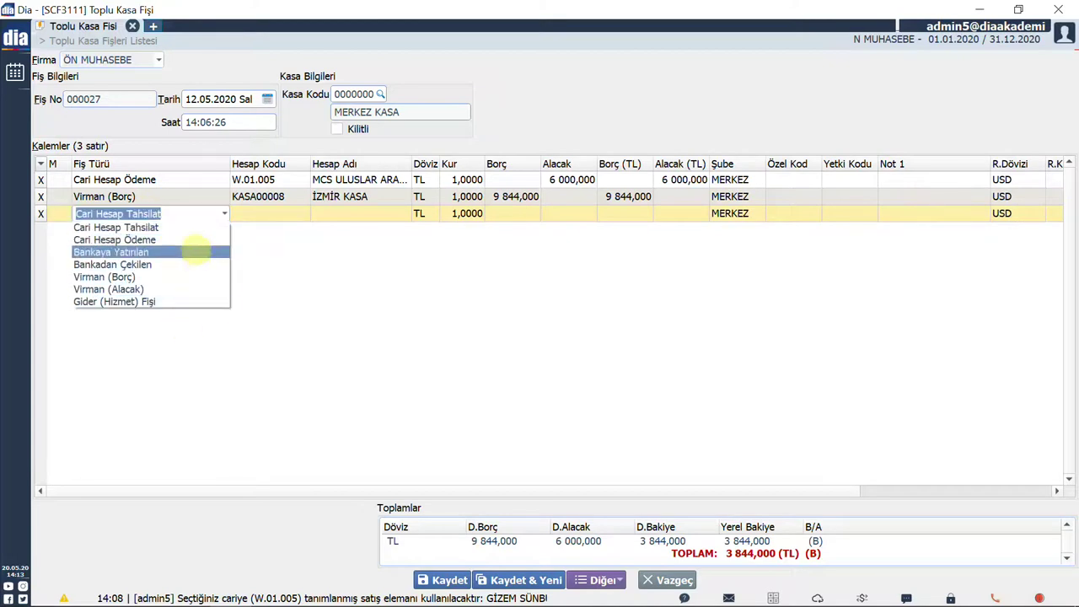
pyautogui.click(393, 321)
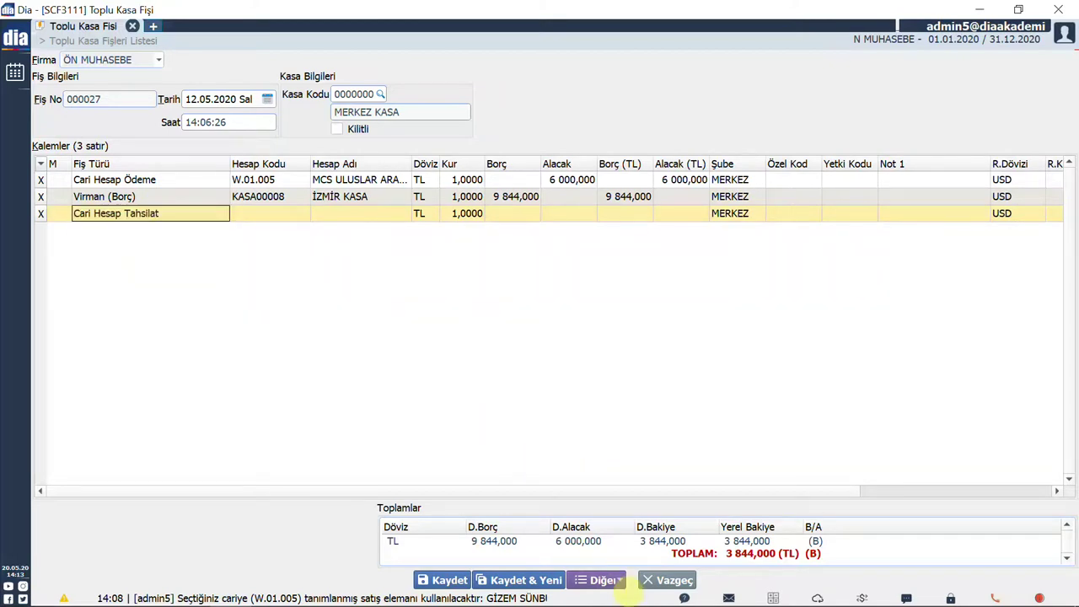
# - Transfer the top three invoices, the 08.05 Mal Alım one plus 000008 and 000007, into the slip with Toplu Fatura Aktar
pyautogui.click(614, 580)
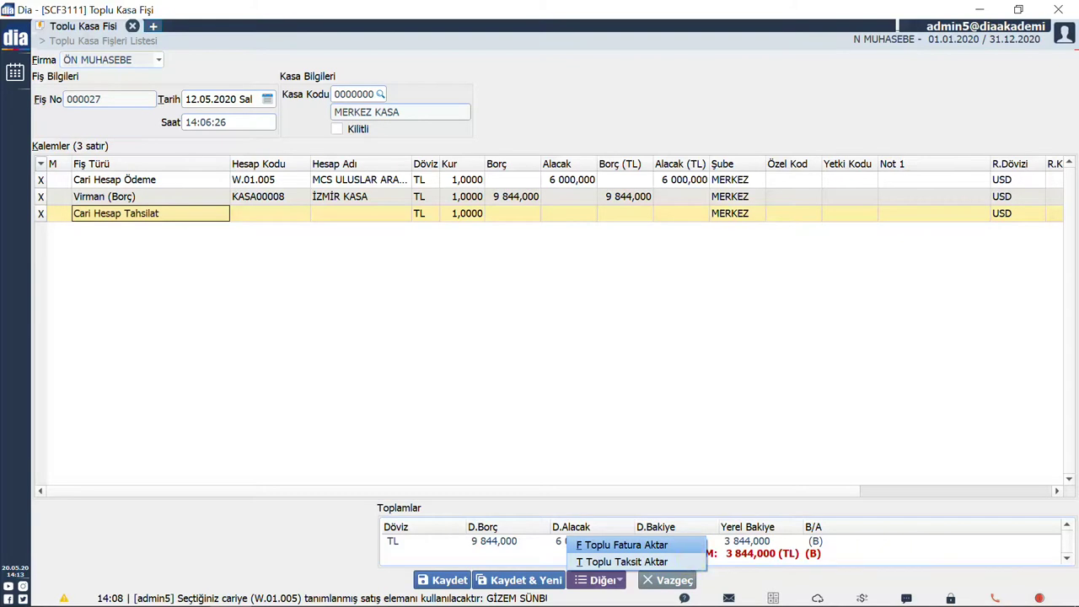
pyautogui.click(684, 548)
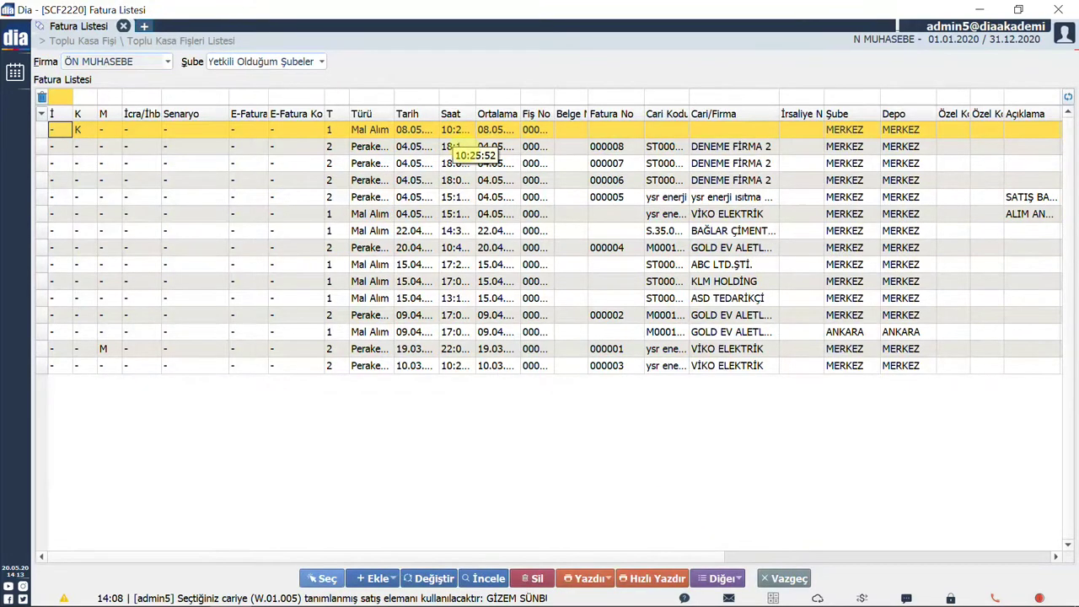
pyautogui.press('space')
pyautogui.press('space')
pyautogui.press('space')
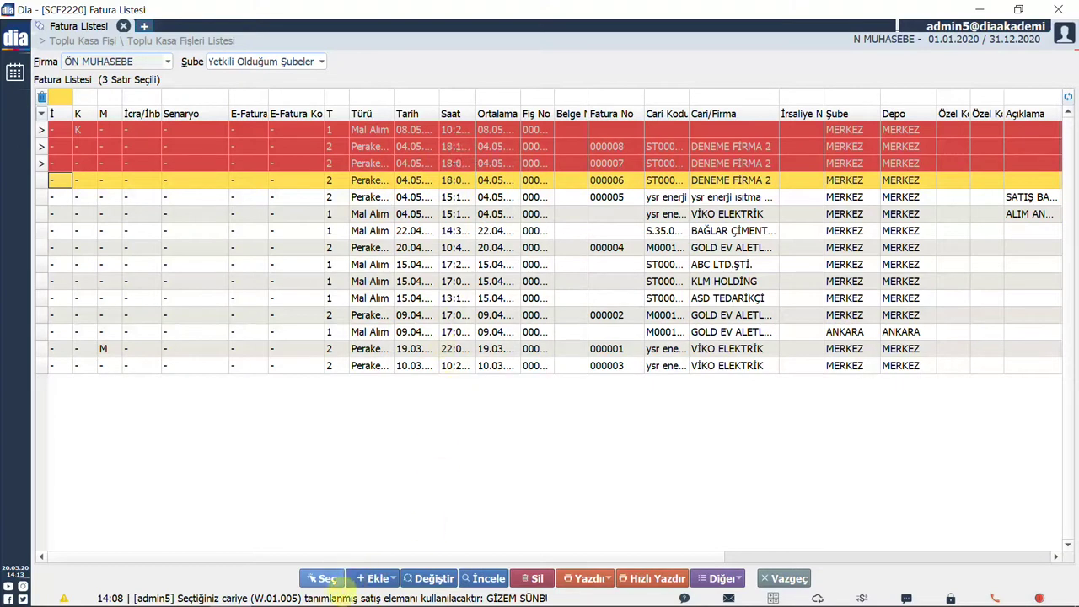
pyautogui.click(327, 578)
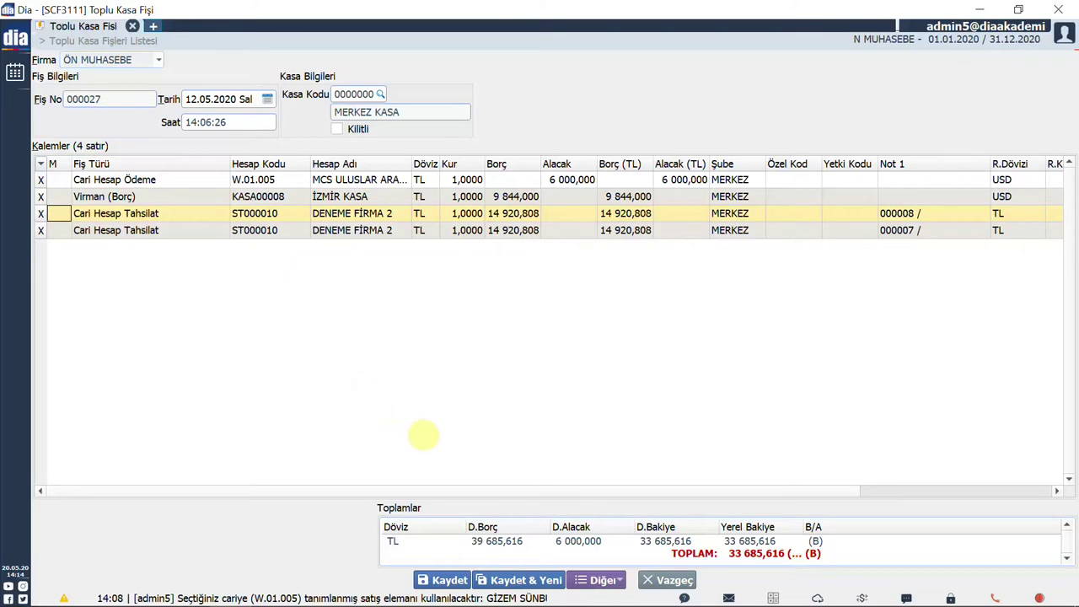
# - Transfer the BAĞLAR ÇİMENTO installments due 11.08 and 11.09 into the slip with Toplu Taksit Aktar
pyautogui.click(601, 580)
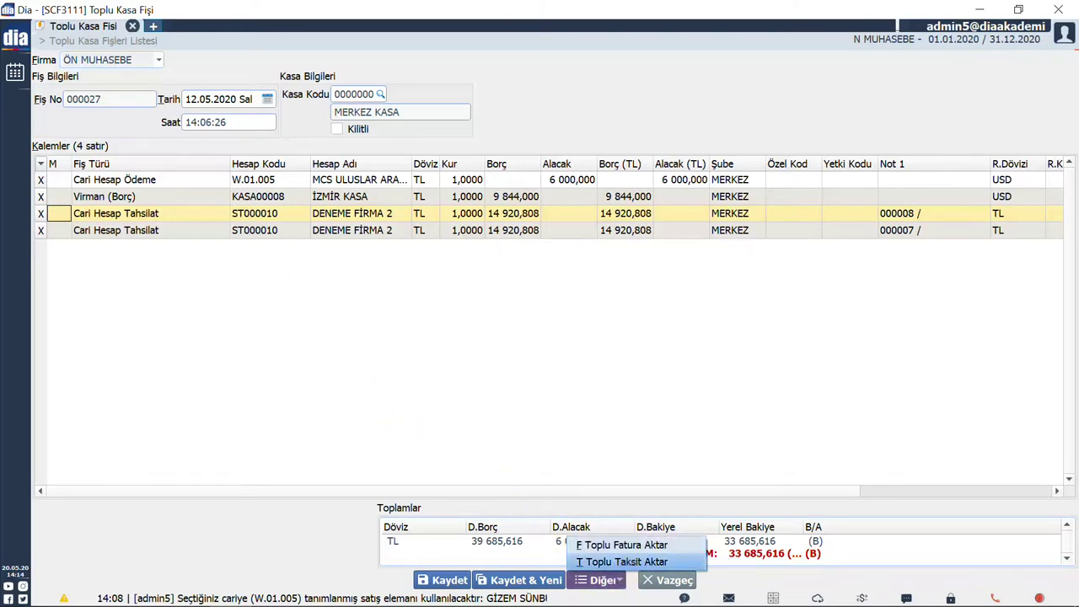
pyautogui.click(624, 561)
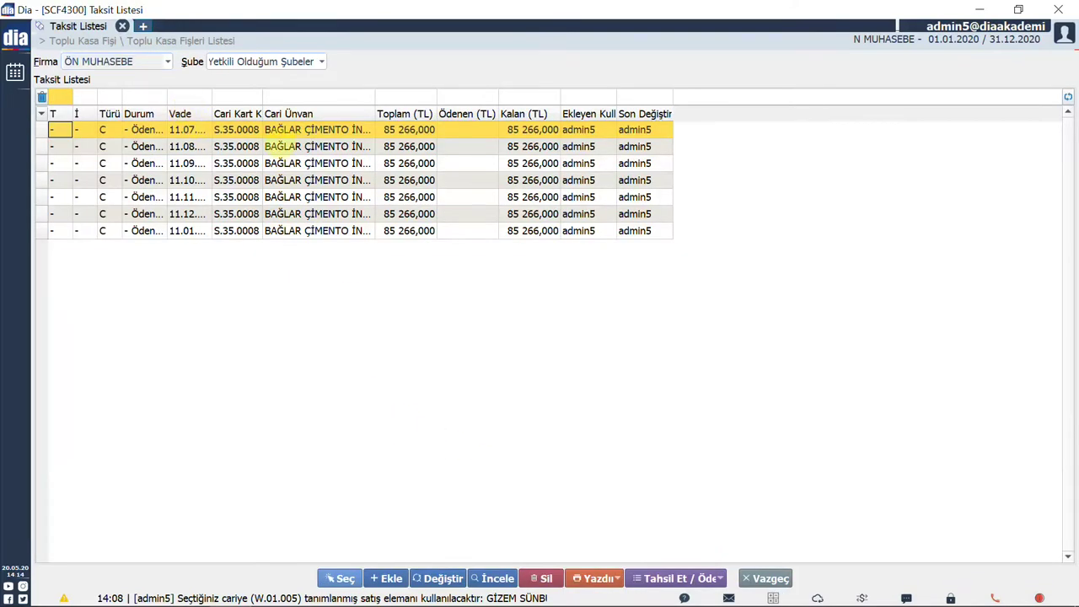
pyautogui.click(324, 149)
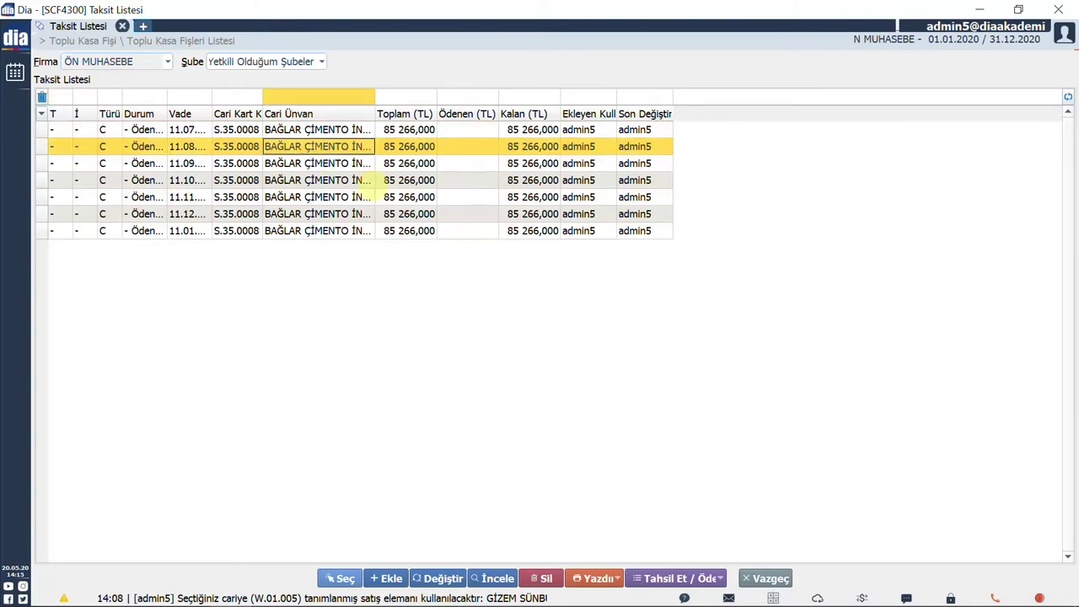
pyautogui.press('space')
pyautogui.press('space')
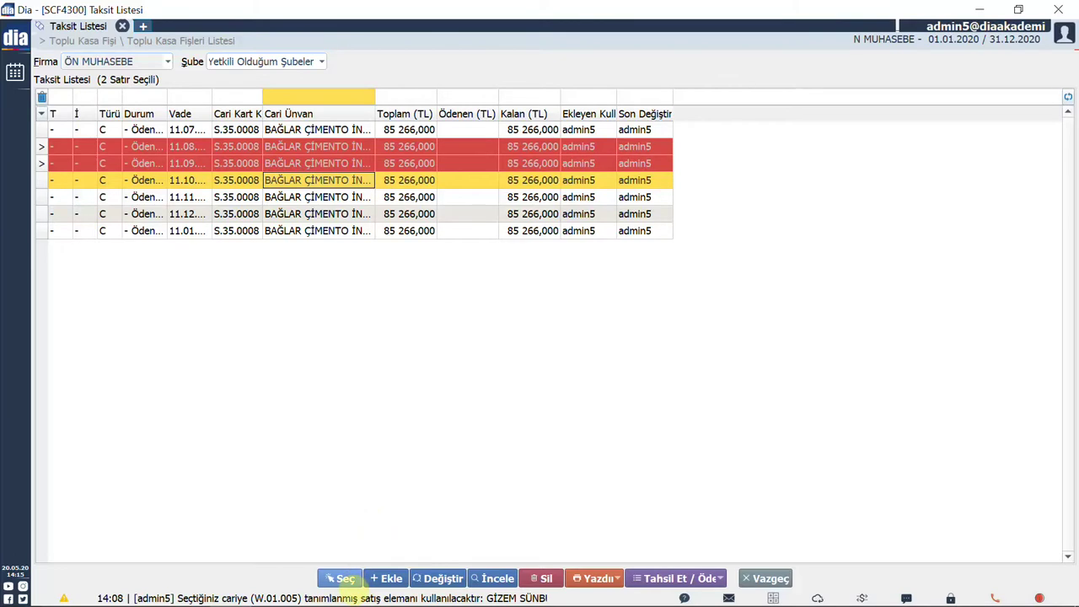
pyautogui.click(346, 579)
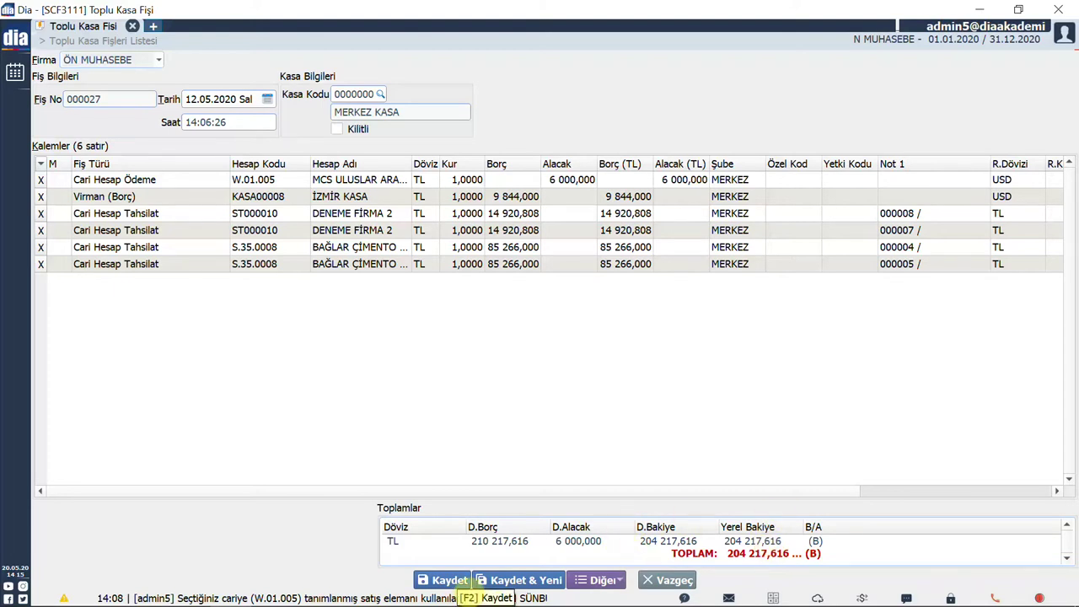
# - Save the bulk cash slip and open the Kasa Fişleri (scf3100) list in a new tab
pyautogui.click(450, 582)
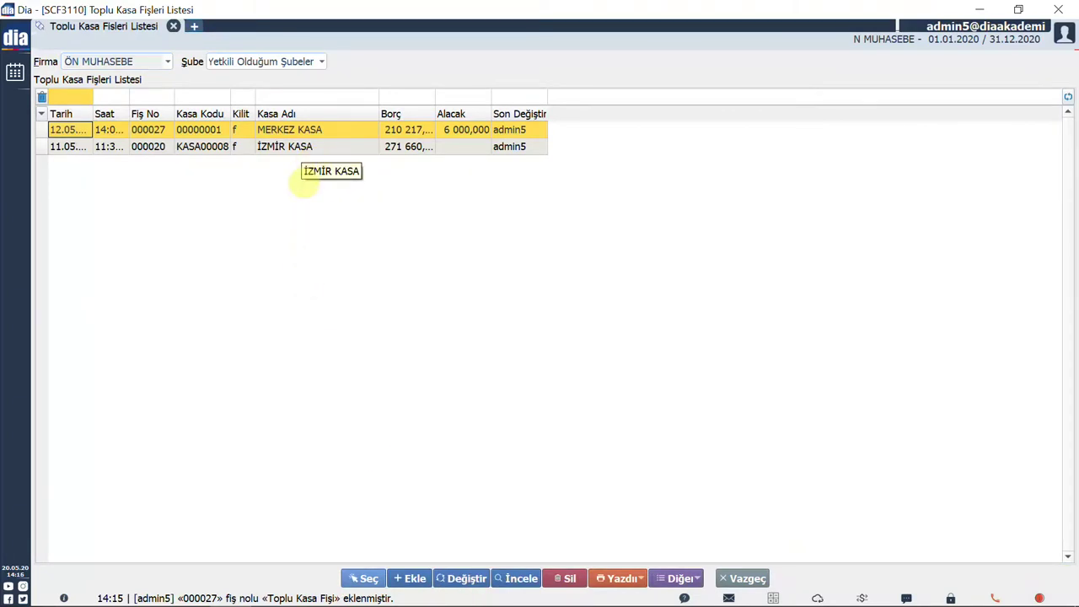
pyautogui.click(194, 27)
pyautogui.click(25, 42)
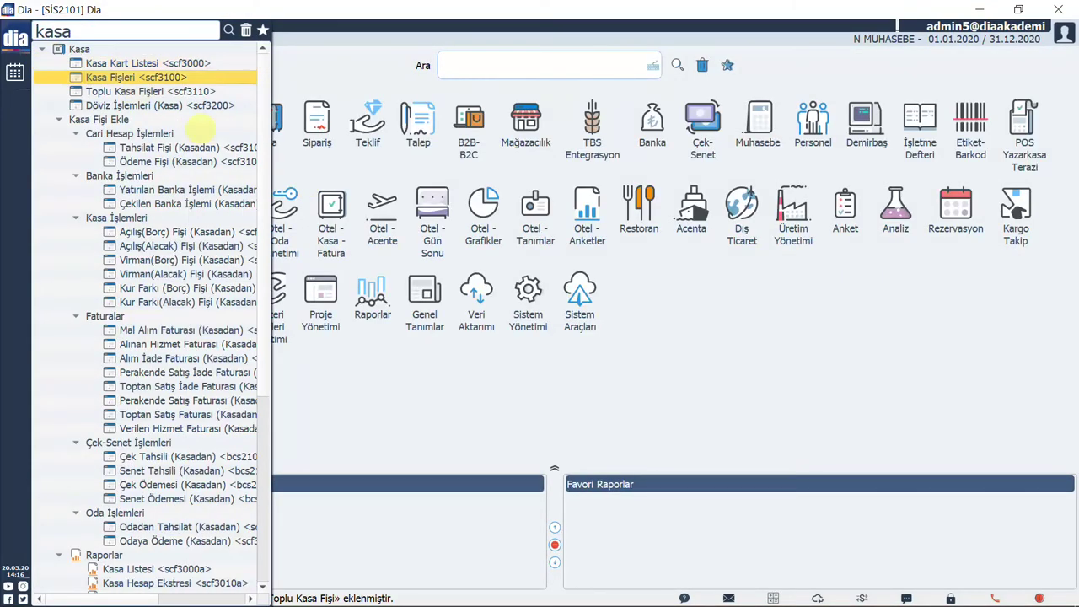
pyautogui.click(135, 78)
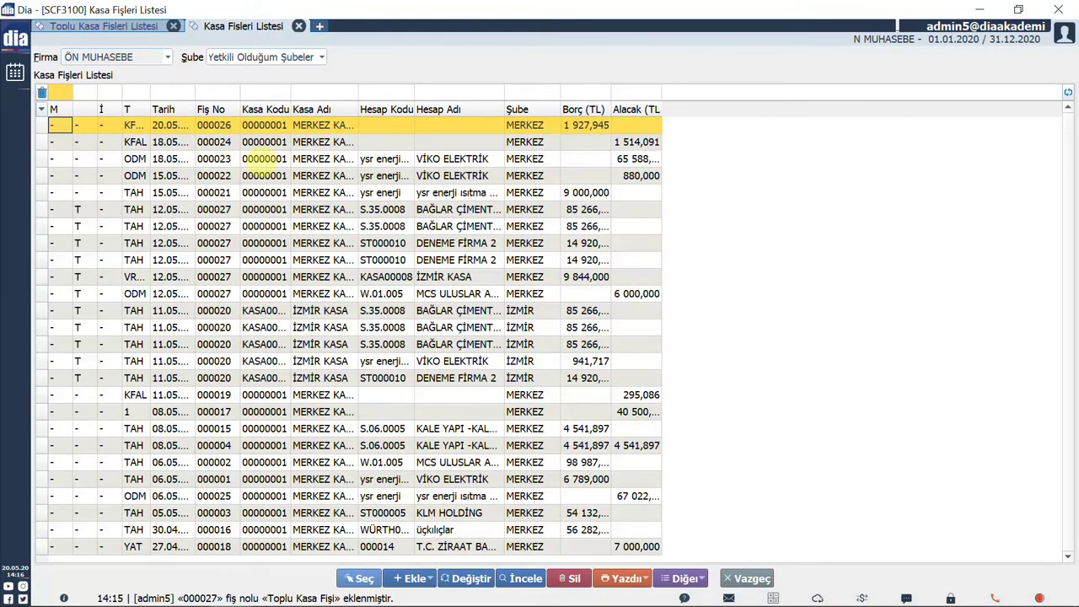